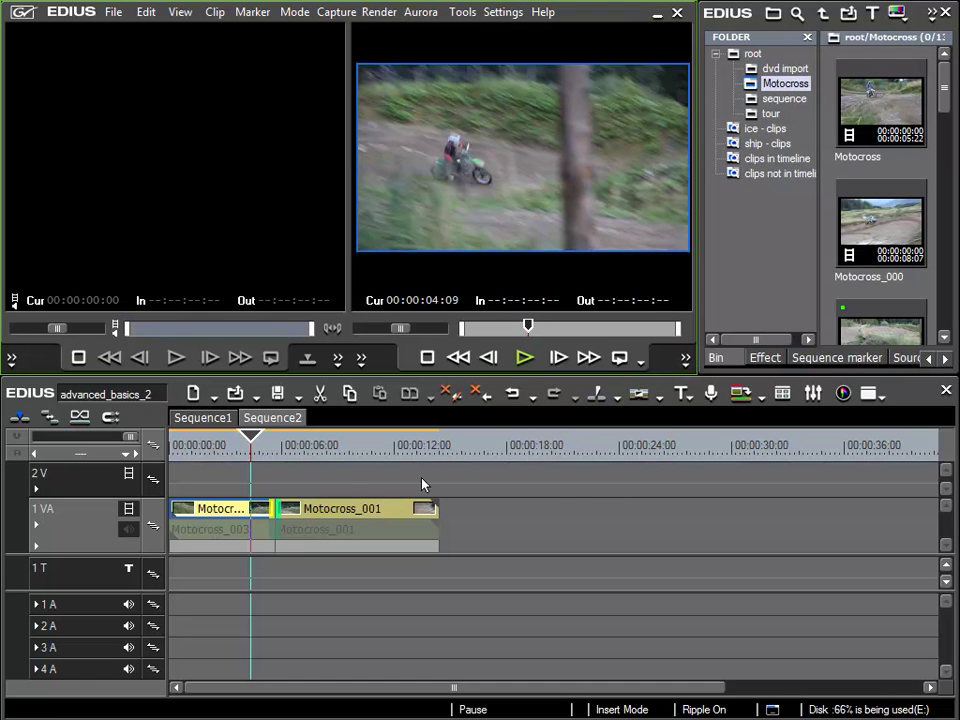
# - Place the timeline cursor at 00:00:07:03 and load the Motocross_003 bin clip into the source player
pyautogui.click(253, 450)
pyautogui.moveTo(255, 455); pyautogui.dragTo(303, 462)
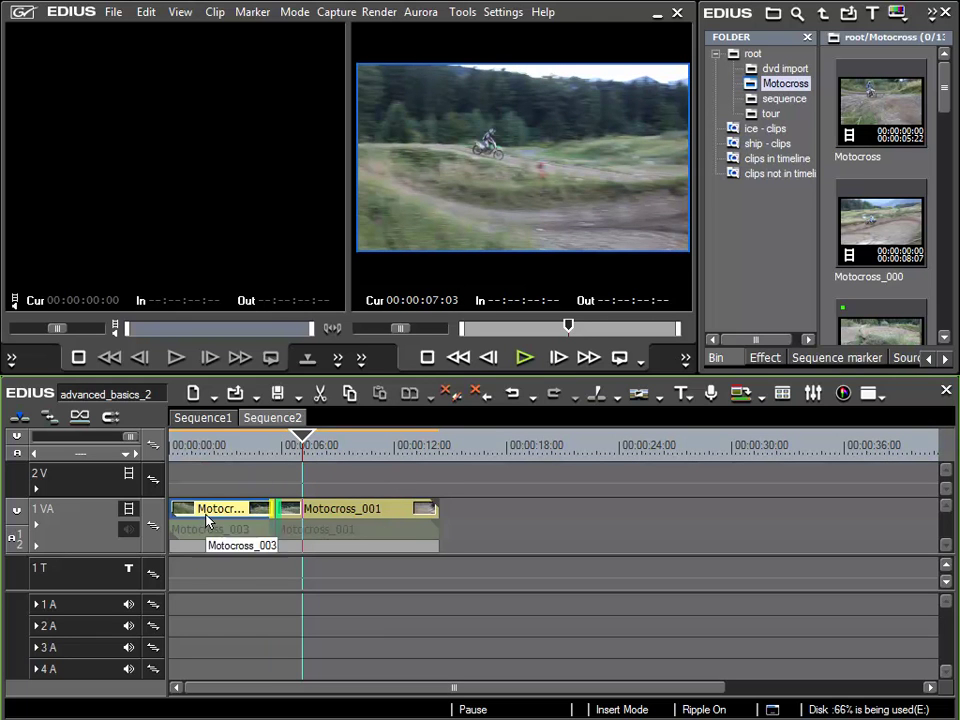
pyautogui.moveTo(948, 97); pyautogui.dragTo(930, 158)
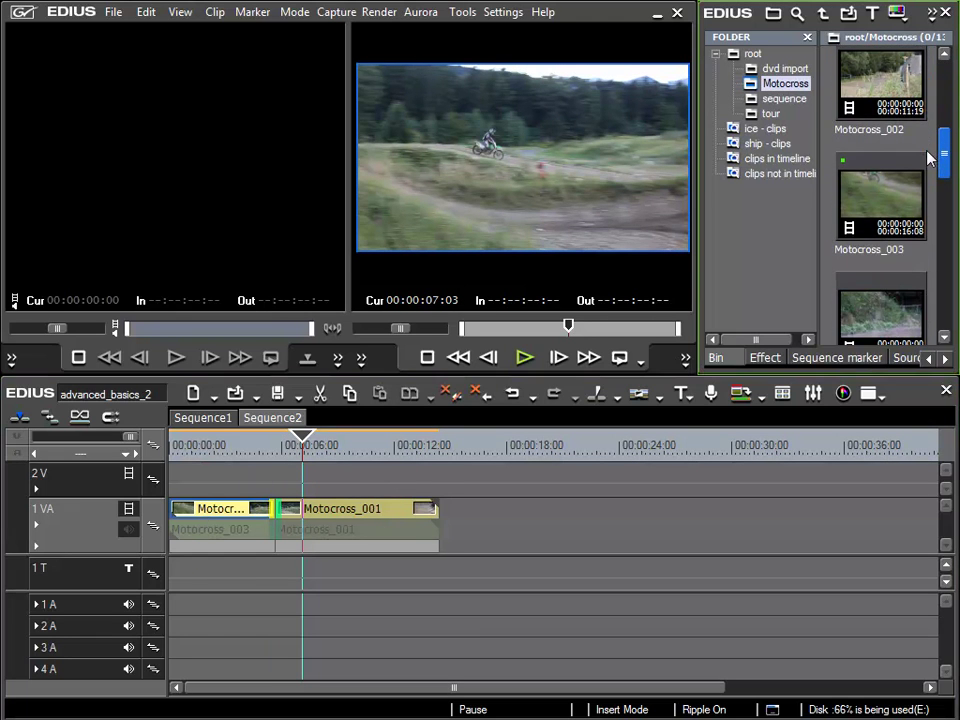
pyautogui.doubleClick(865, 207)
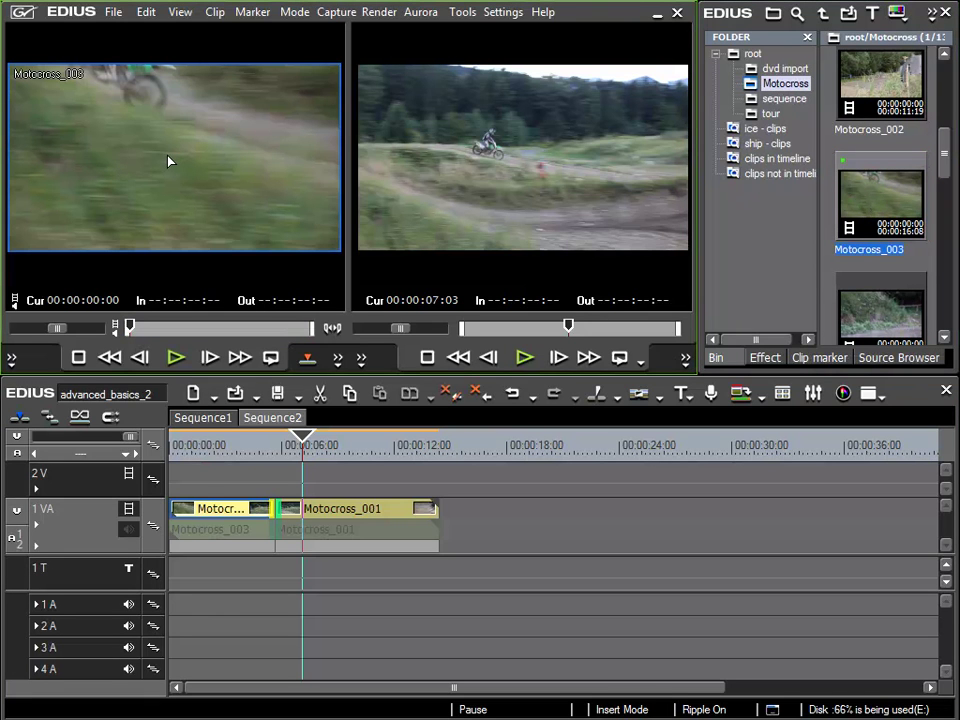
# - Mark the source Motocross_003 clip with an In point at 00:00:06:22 and an Out point at 00:00:09:13
pyautogui.moveTo(130, 337); pyautogui.dragTo(208, 339)
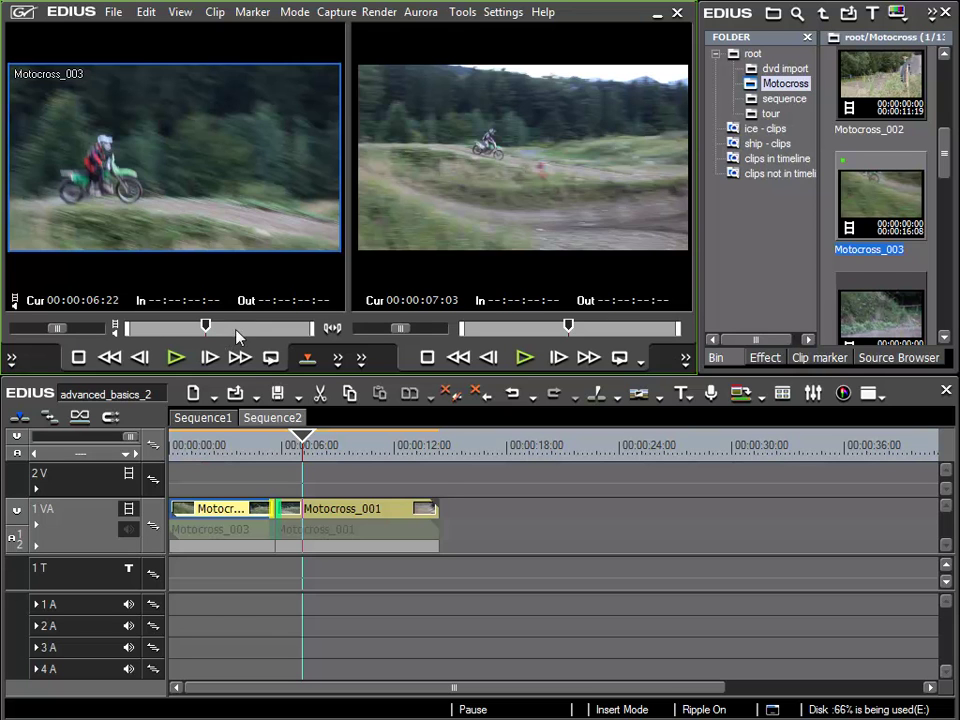
pyautogui.click(12, 362)
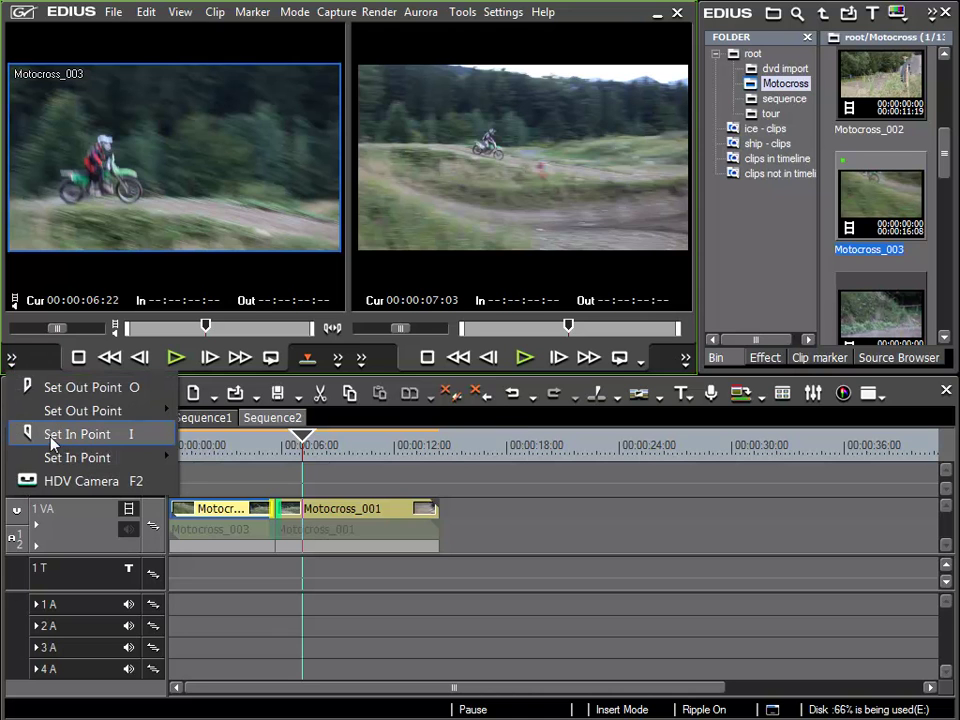
pyautogui.click(80, 436)
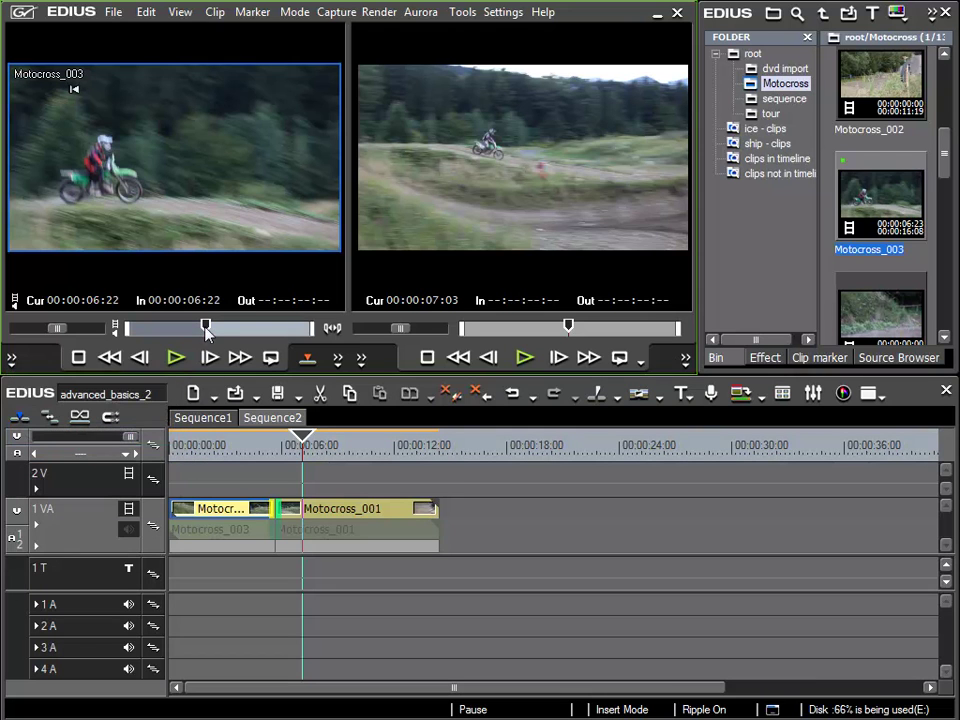
pyautogui.moveTo(206, 331); pyautogui.dragTo(233, 335)
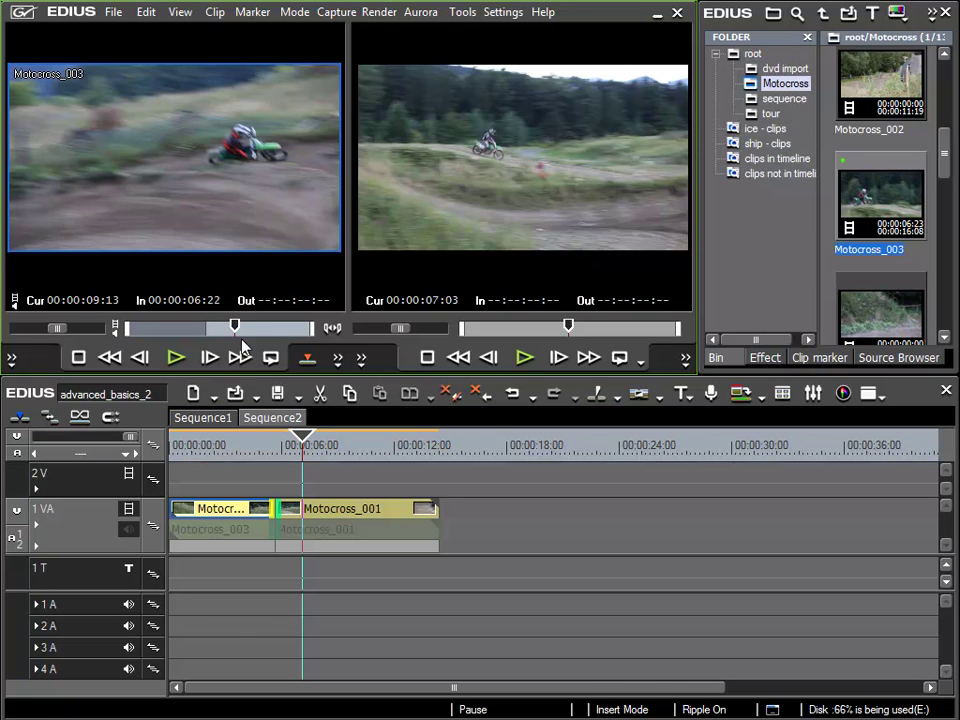
pyautogui.press('o')
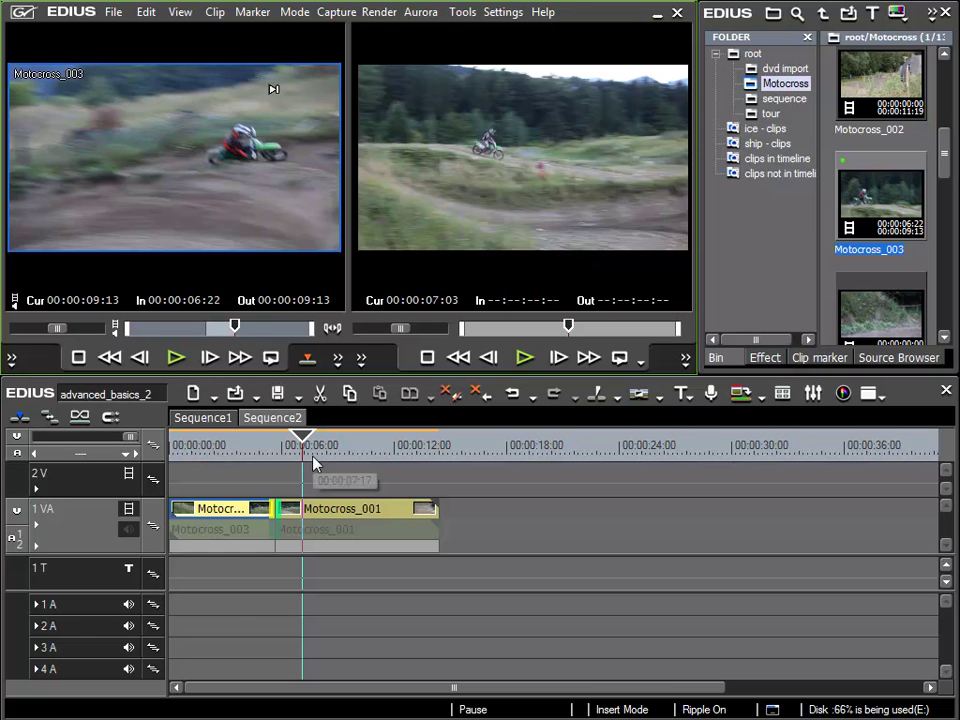
# - Overwrite part of Motocross_001 at the cursor with the marked Motocross_003 segment and delete the Motocross_001 remainder after it
pyautogui.click(20, 418)
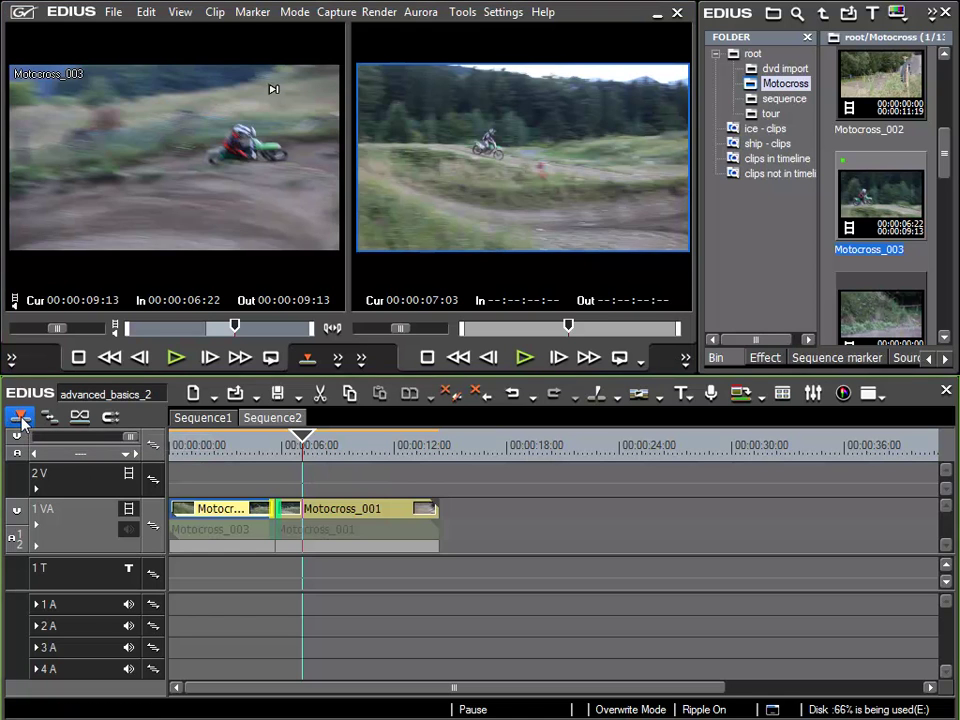
pyautogui.moveTo(185, 167); pyautogui.dragTo(315, 510)
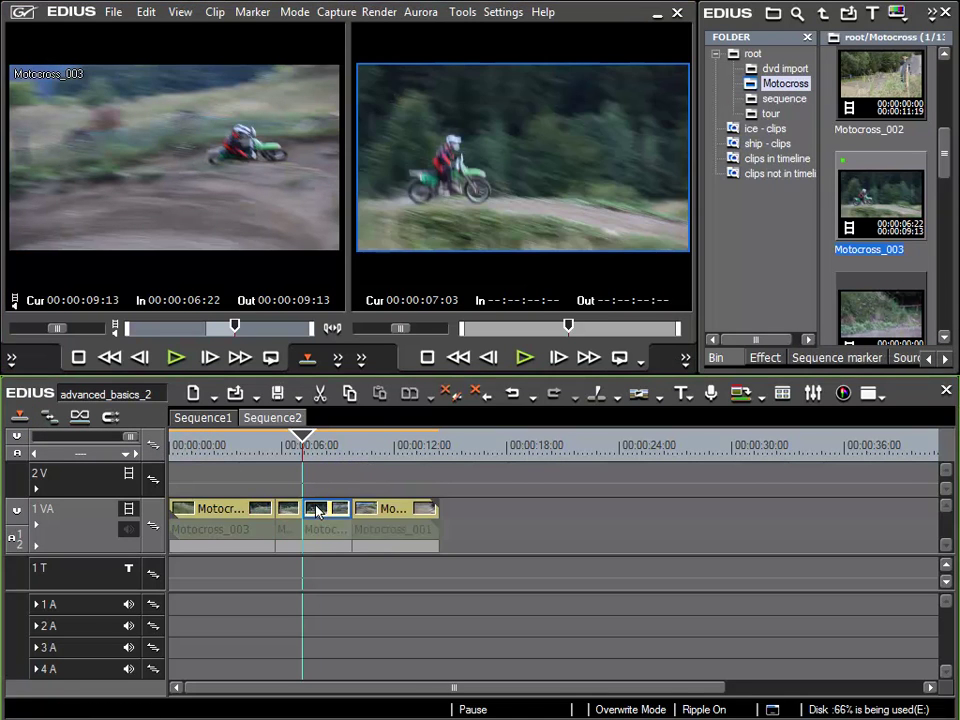
pyautogui.click(403, 513)
pyautogui.press('Delete')
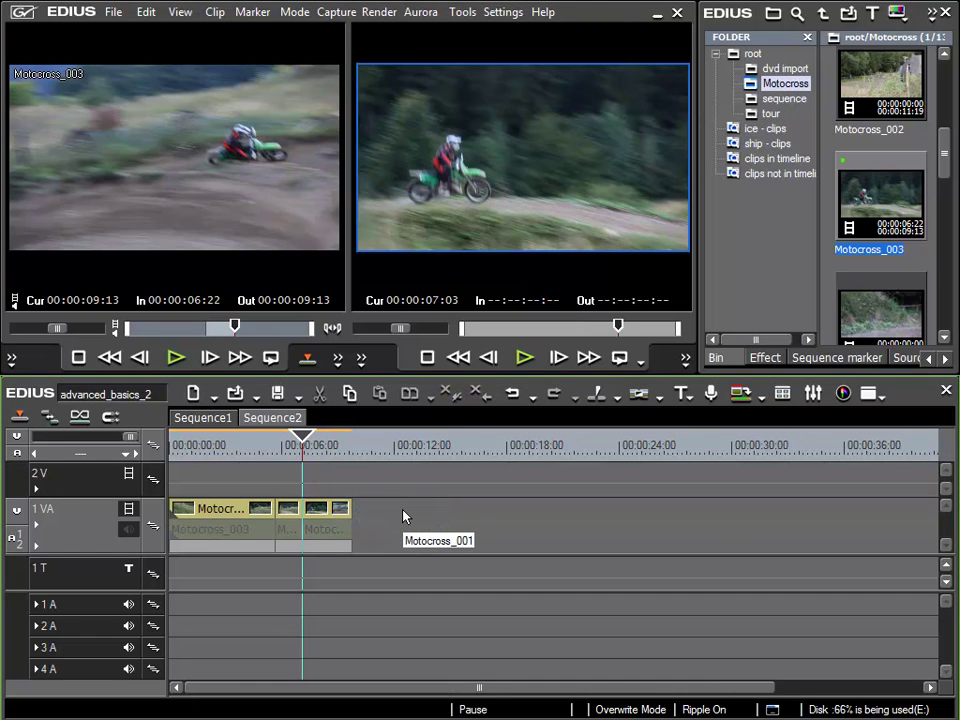
# - Fit the timeline, enter Slip trim mode and slip the middle Motocross_001 clip to a source In of 00:00:14:17
pyautogui.click(84, 456)
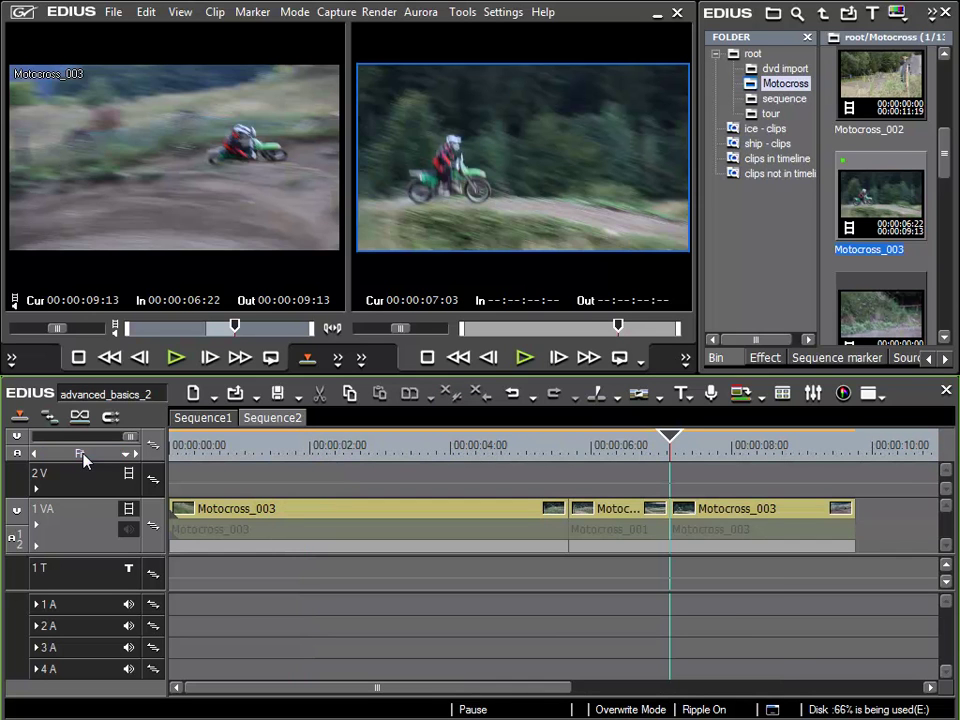
pyautogui.moveTo(667, 460); pyautogui.dragTo(695, 450)
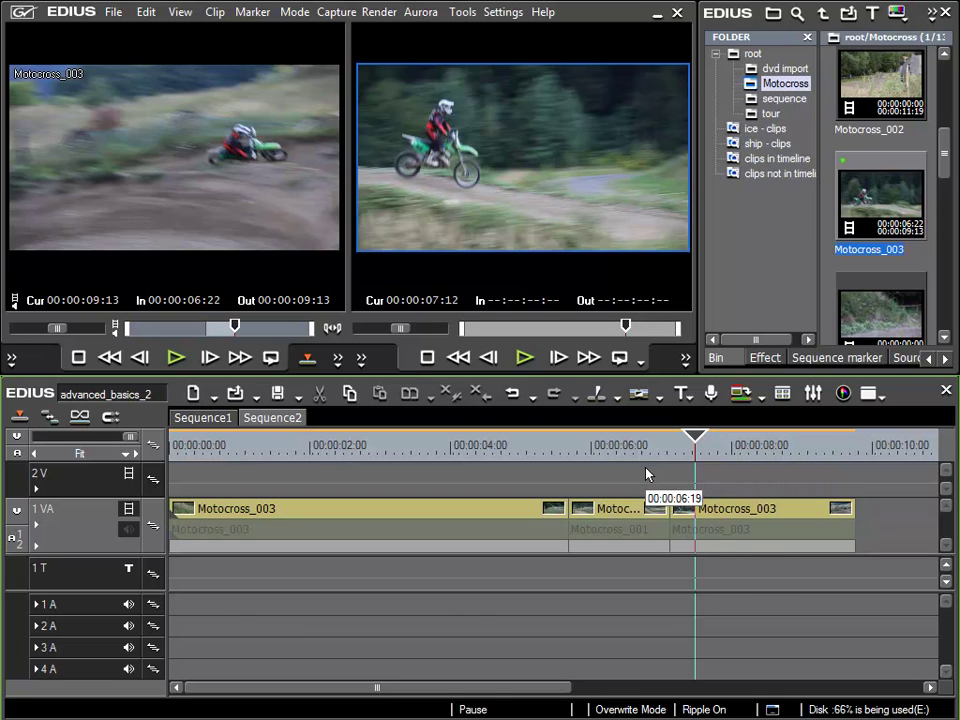
pyautogui.press('F5')
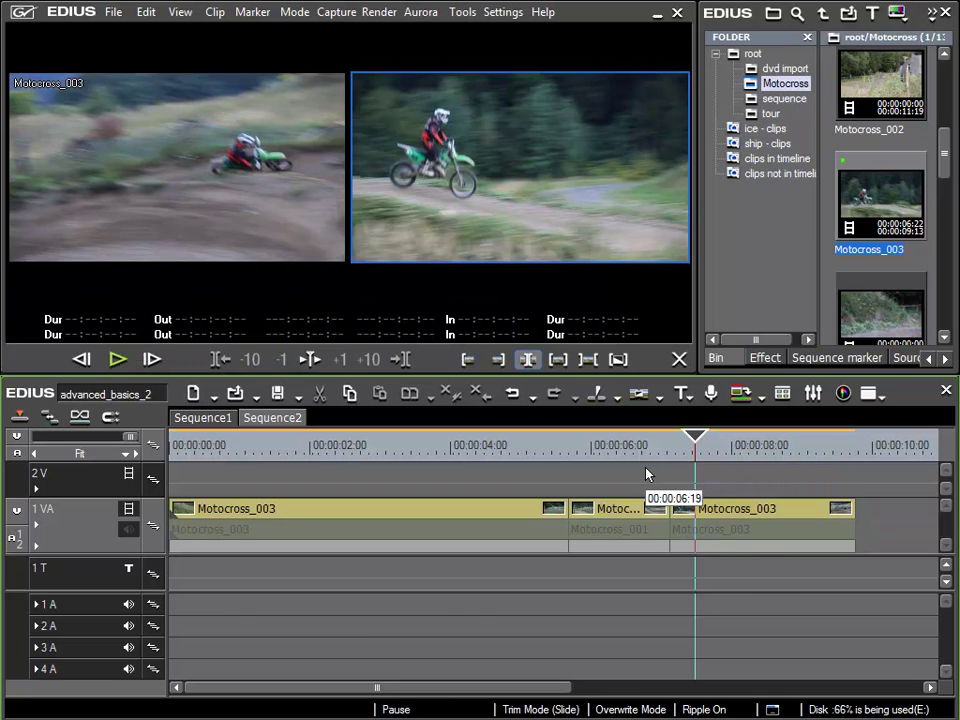
pyautogui.click(561, 362)
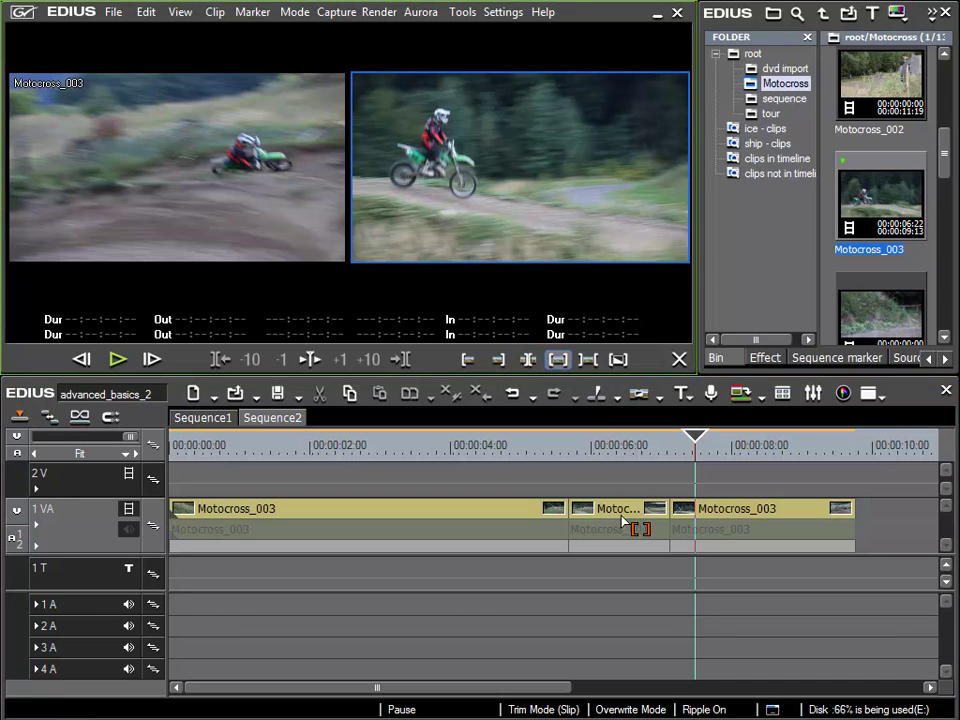
pyautogui.click(622, 512)
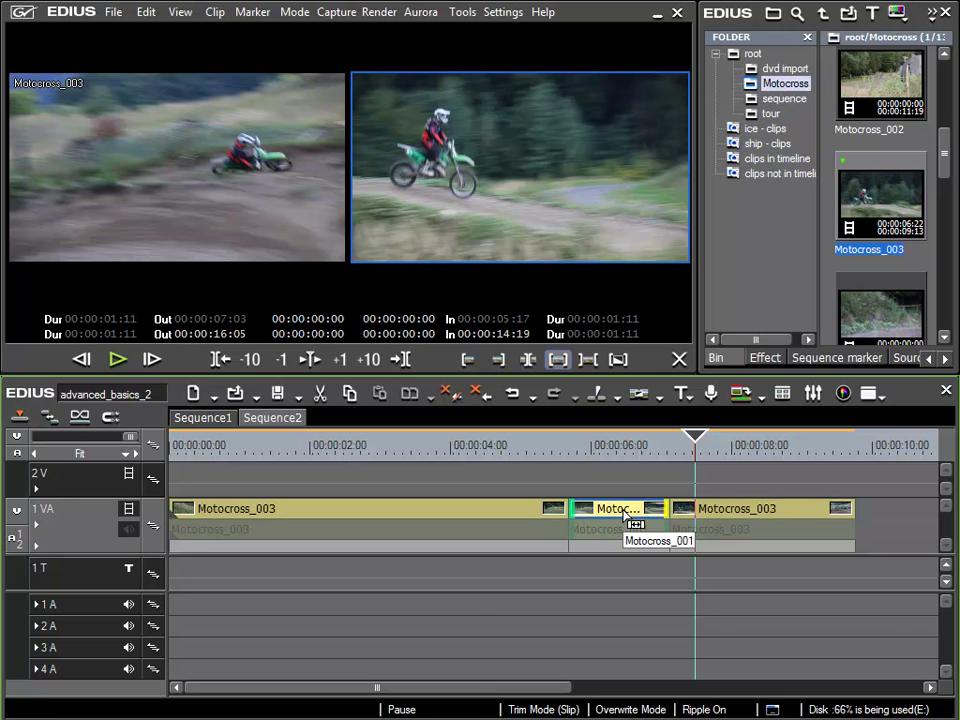
pyautogui.moveTo(626, 514)
pyautogui.mouseDown()
pyautogui.moveTo(612, 518)
pyautogui.moveTo(625, 522)
pyautogui.mouseUp()
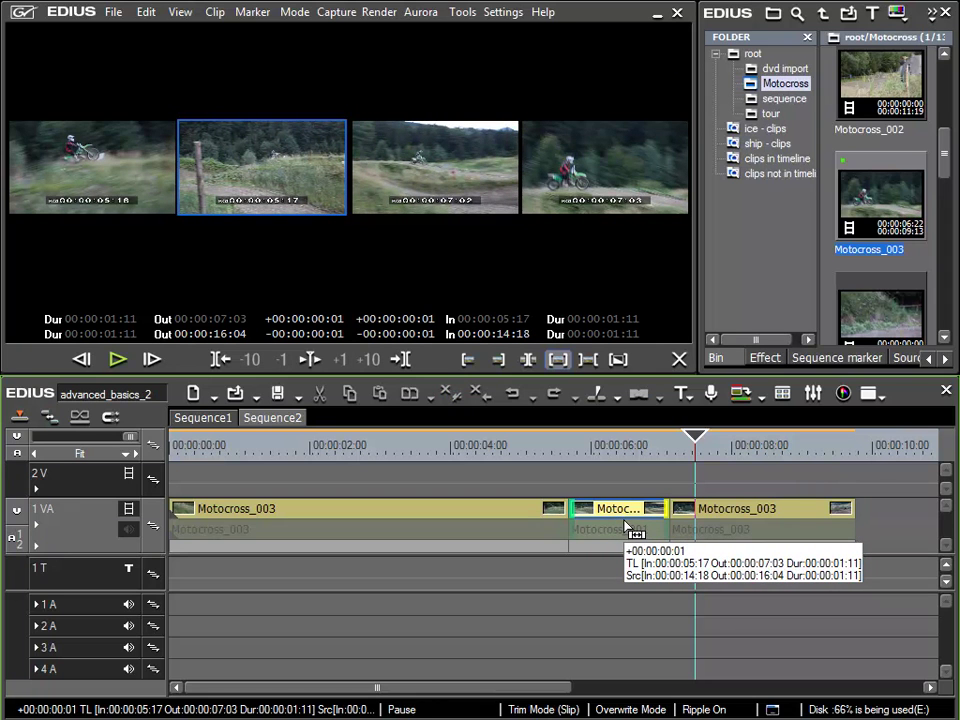
pyautogui.moveTo(625, 522)
pyautogui.mouseDown()
pyautogui.moveTo(606, 518)
pyautogui.moveTo(733, 527)
pyautogui.moveTo(565, 521)
pyautogui.moveTo(645, 523)
pyautogui.moveTo(617, 522)
pyautogui.moveTo(637, 527)
pyautogui.moveTo(626, 528)
pyautogui.mouseUp()
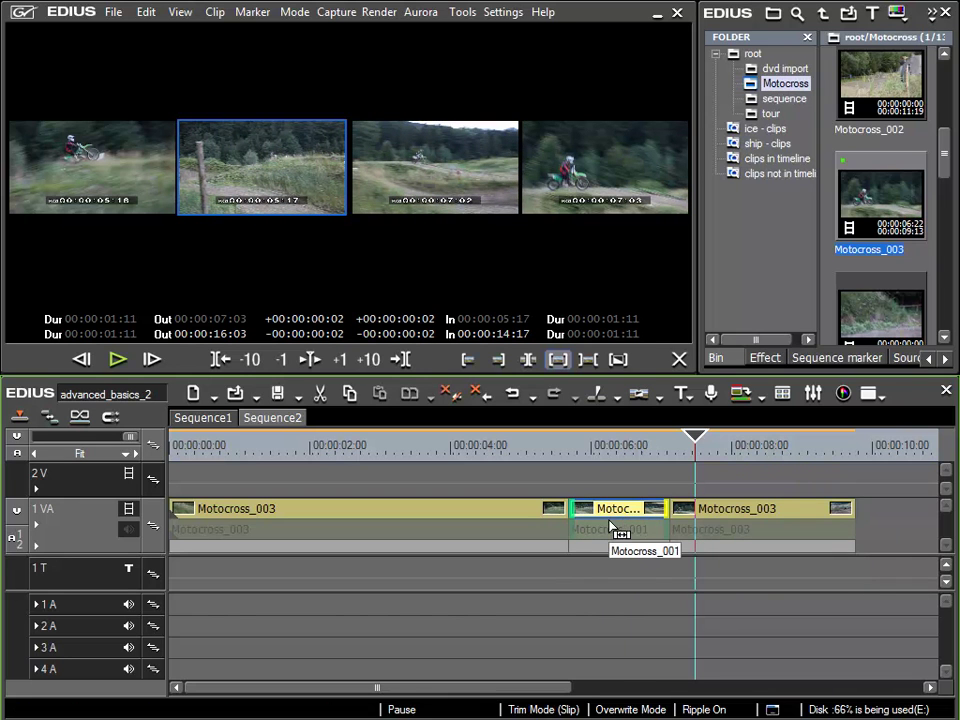
# - Close the bin window and widen the trim preview window across the full screen width
pyautogui.click(945, 13)
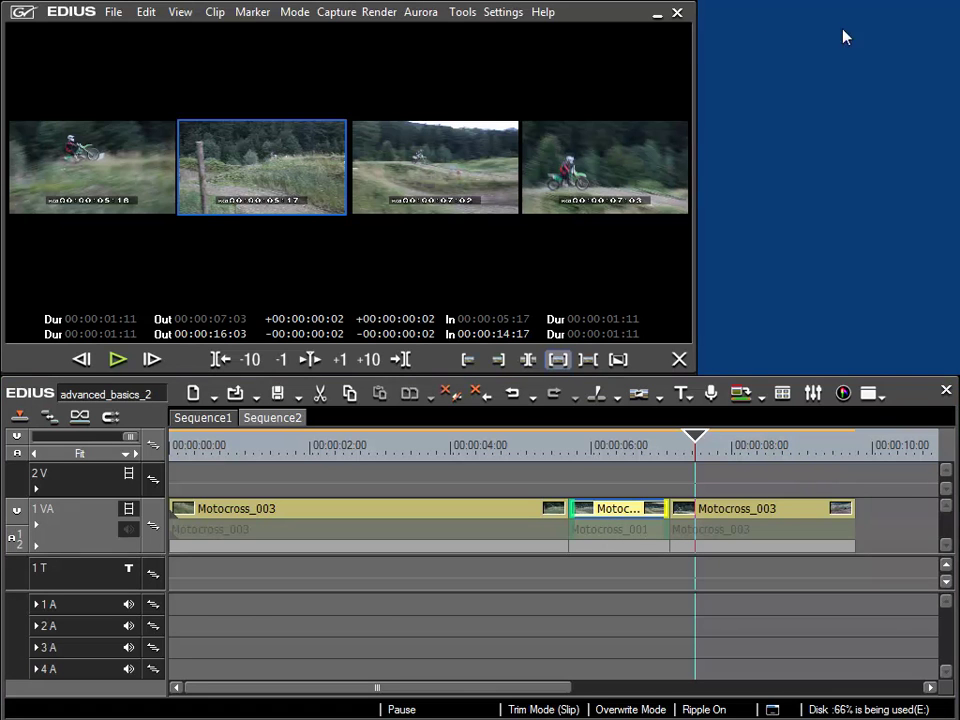
pyautogui.click(695, 8)
pyautogui.moveTo(695, 8); pyautogui.dragTo(958, 40)
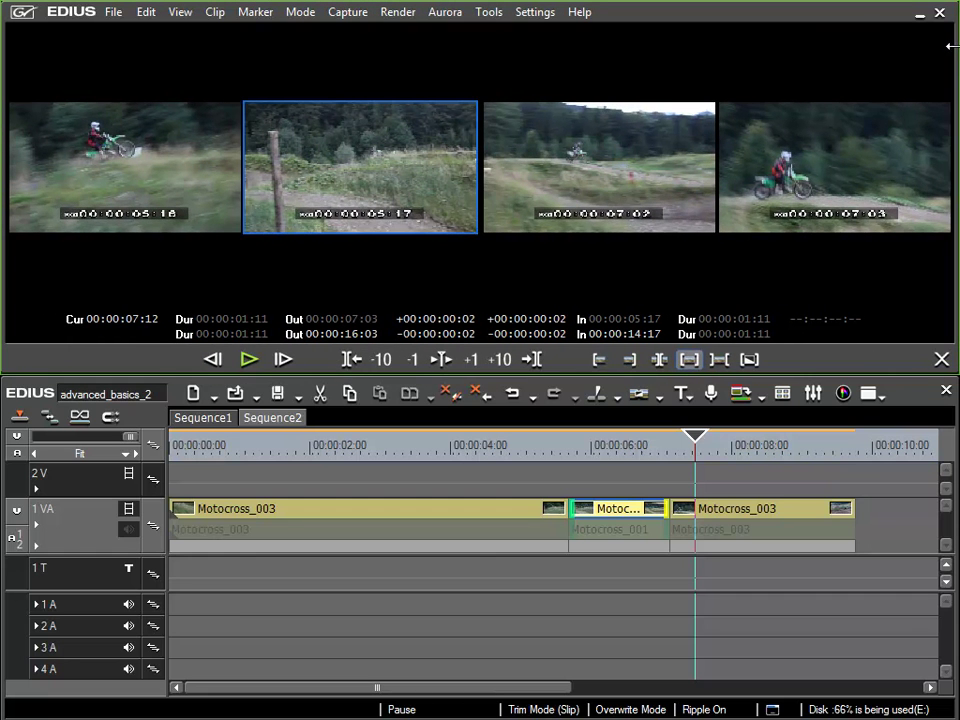
# - Slip the middle Motocross_001 clip to a source In of 00:00:14:22 and play back the cuts around it
pyautogui.moveTo(627, 519); pyautogui.dragTo(605, 521)
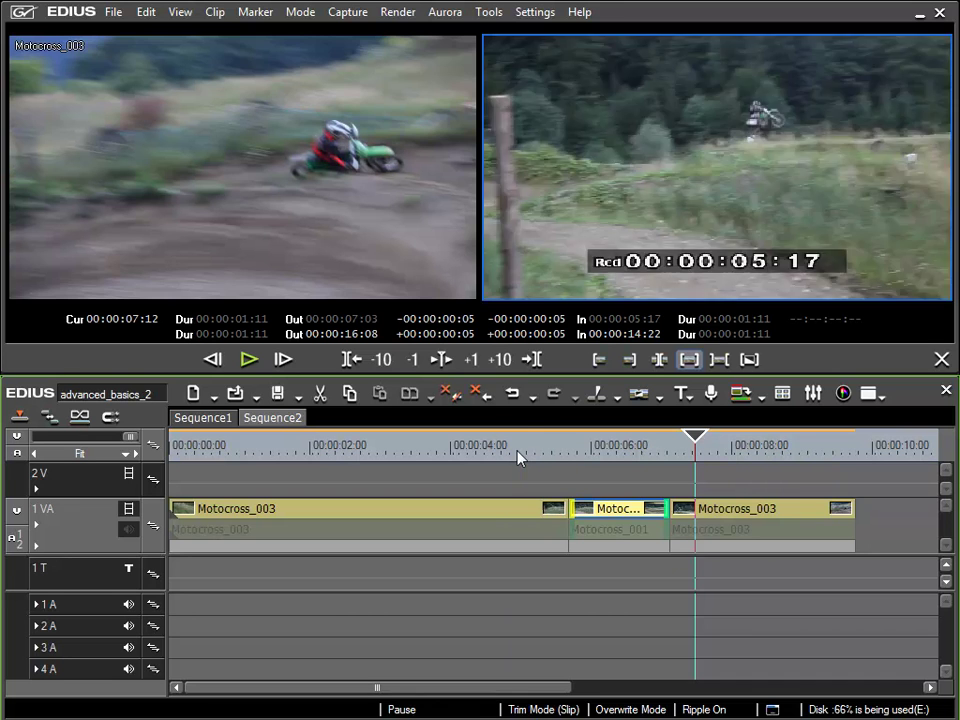
pyautogui.click(518, 446)
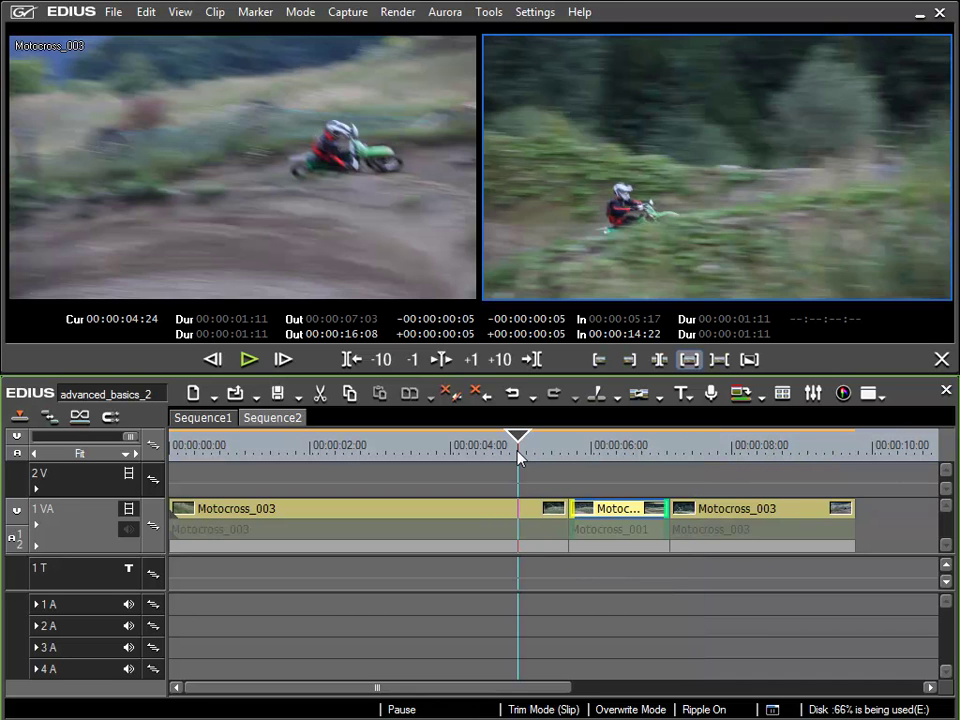
pyautogui.click(250, 366)
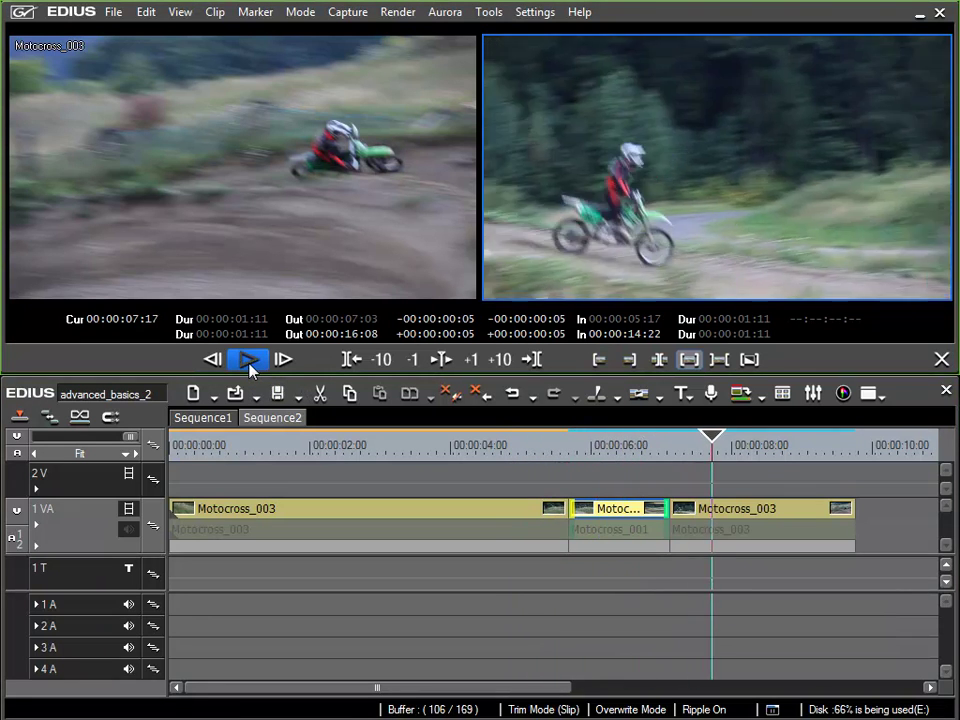
pyautogui.click(250, 366)
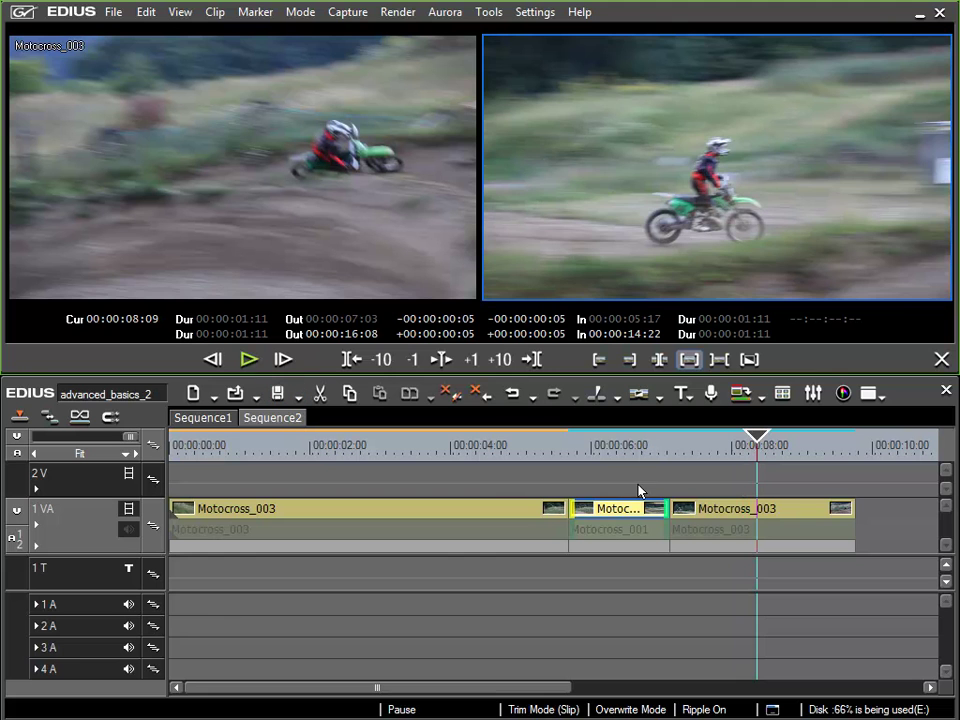
# - Place the cursor at 00:00:07:03, select the last Motocross_003 clip and activate In Point trim mode
pyautogui.moveTo(756, 443); pyautogui.dragTo(650, 452)
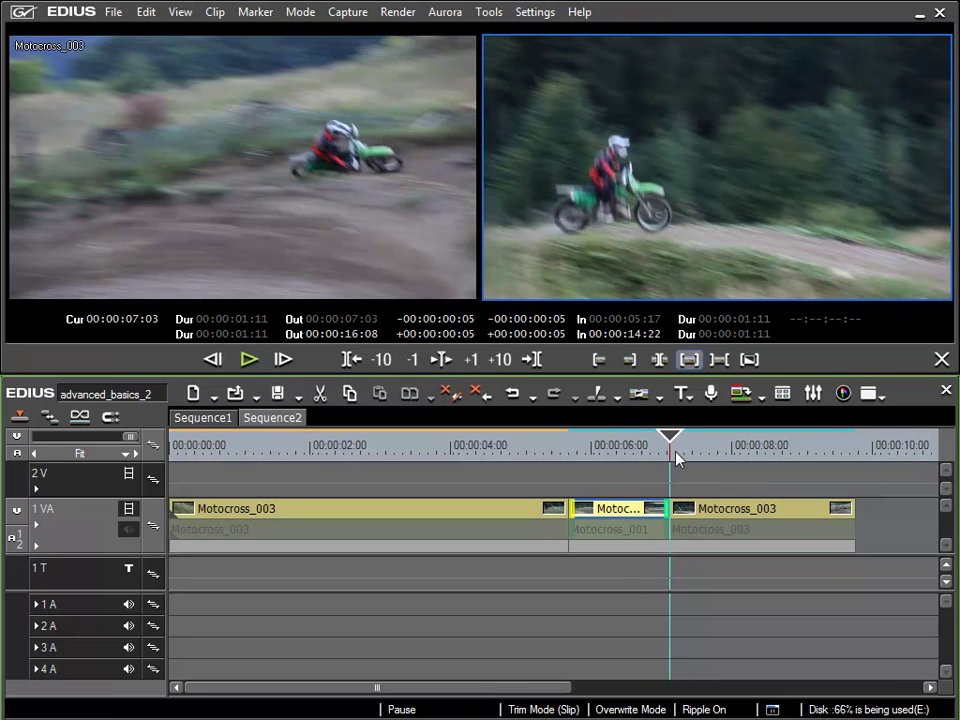
pyautogui.click(720, 512)
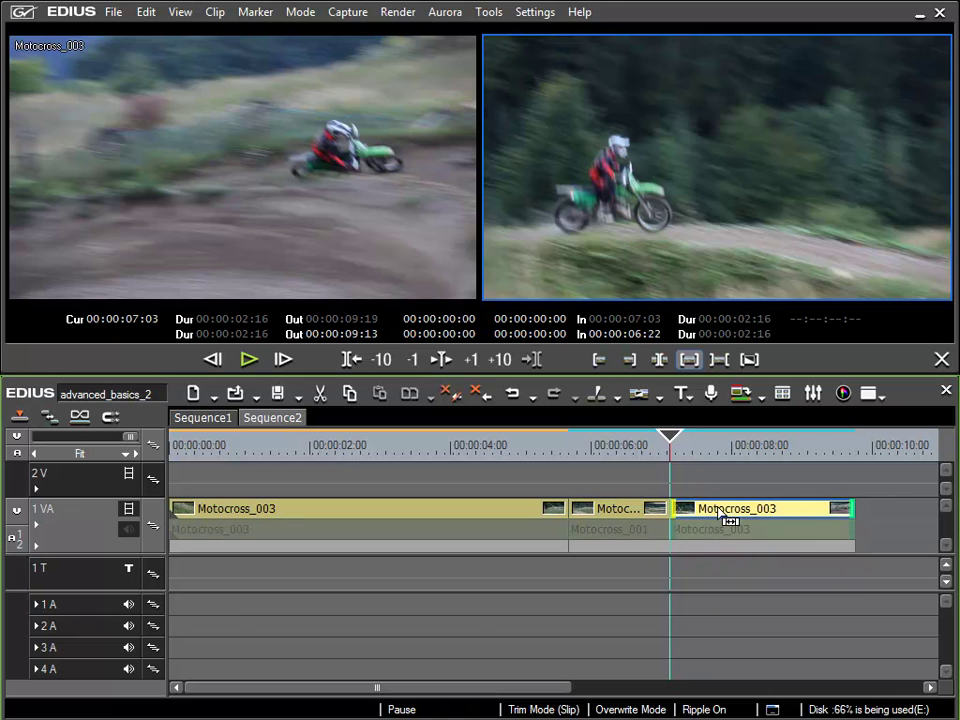
pyautogui.click(599, 360)
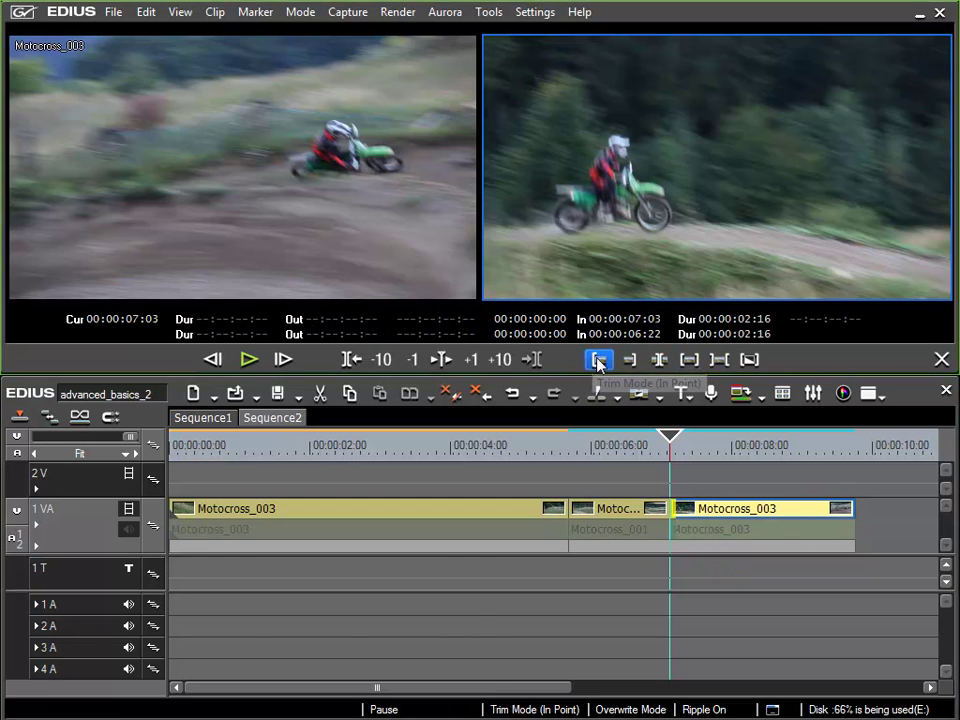
# - Try trimming 12 frames off the start of the last Motocross_003 clip in Overwrite mode, and undo that trim
pyautogui.moveTo(688, 517); pyautogui.dragTo(721, 520)
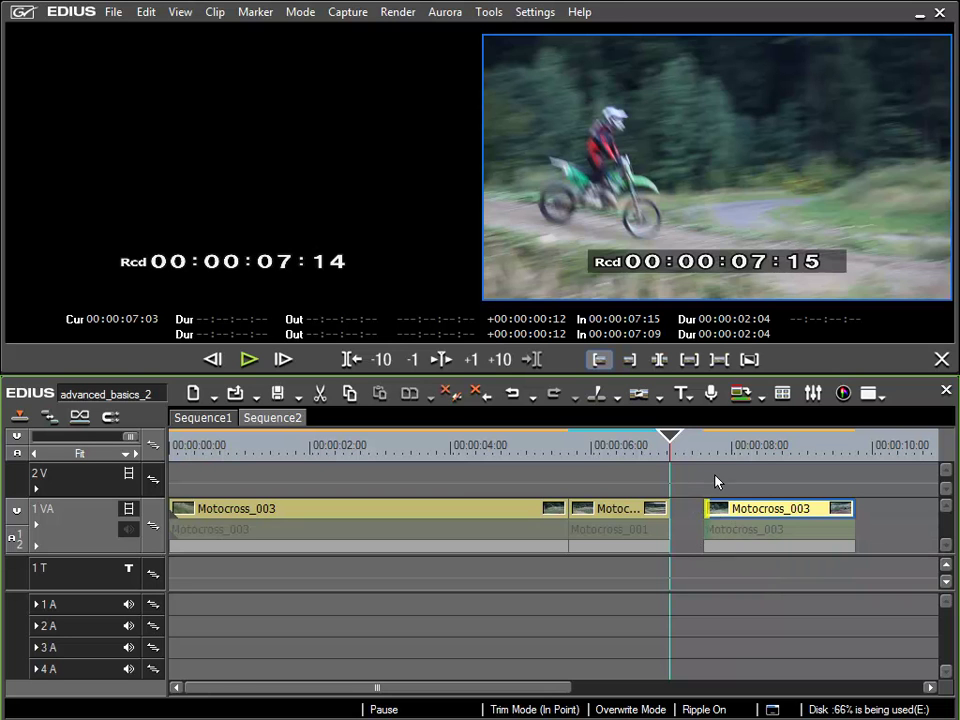
pyautogui.click(510, 396)
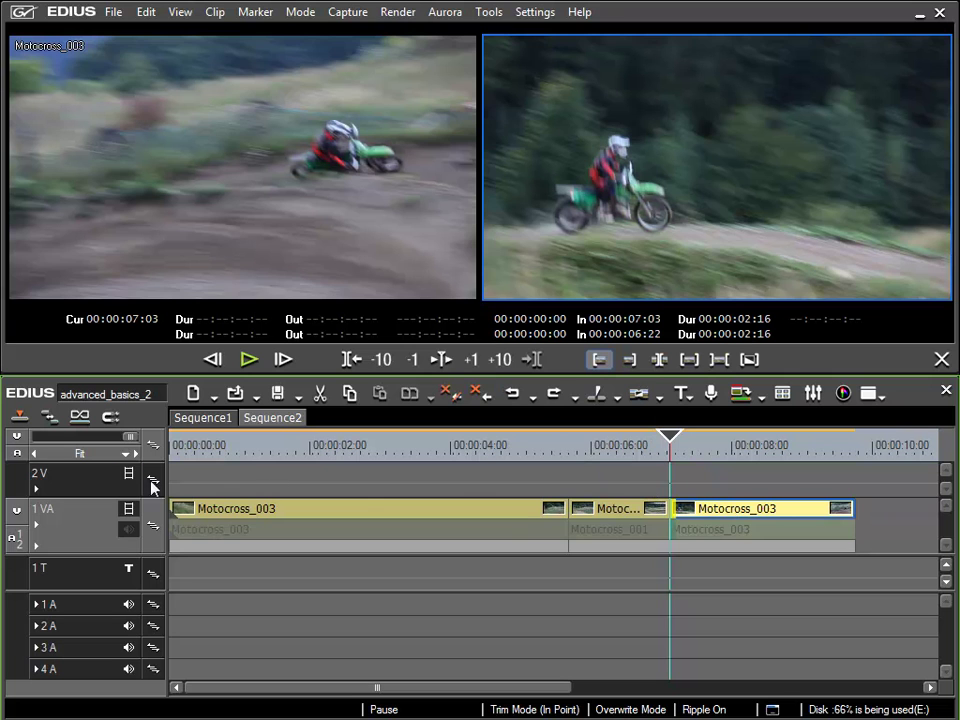
# - In Insert mode, trim 10 frames off the start of the last Motocross_003 clip and play back the result
pyautogui.click(21, 418)
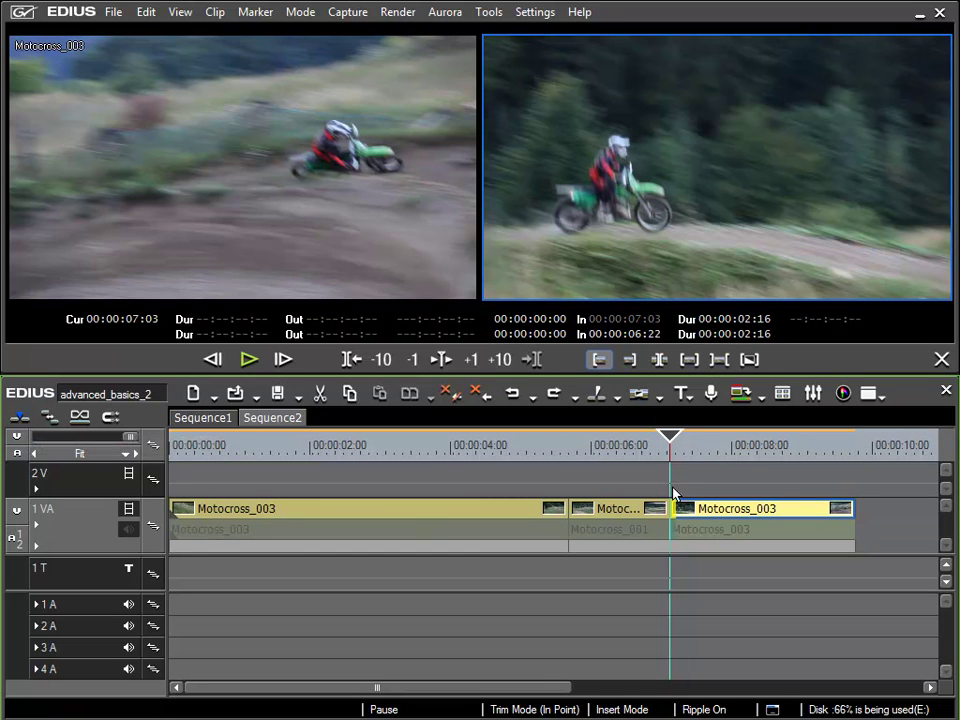
pyautogui.moveTo(690, 517); pyautogui.dragTo(727, 520)
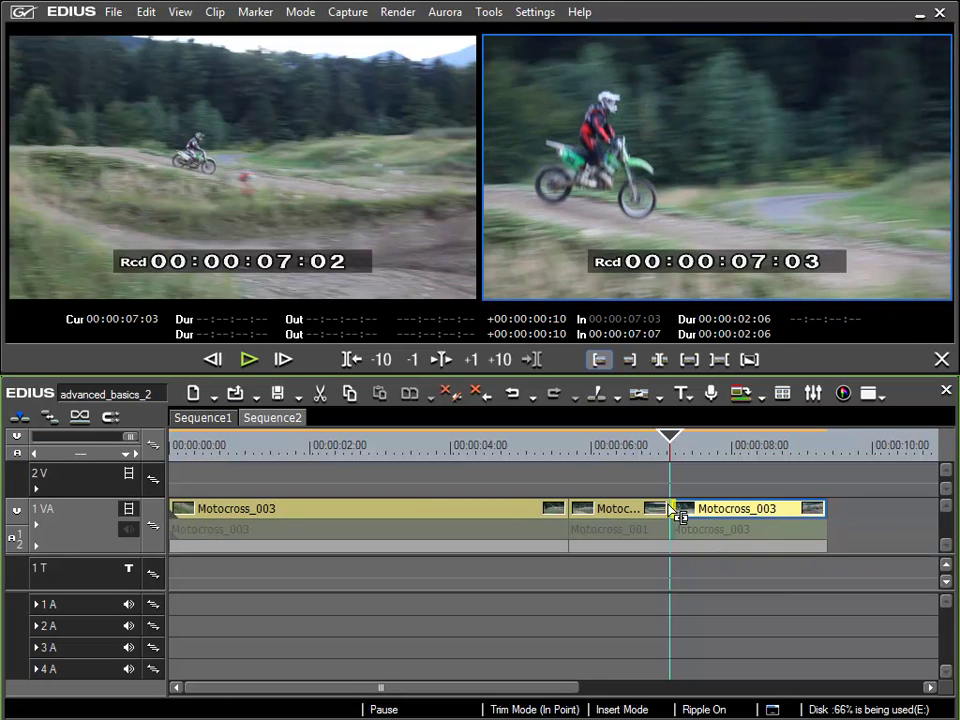
pyautogui.click(545, 449)
pyautogui.press('space')
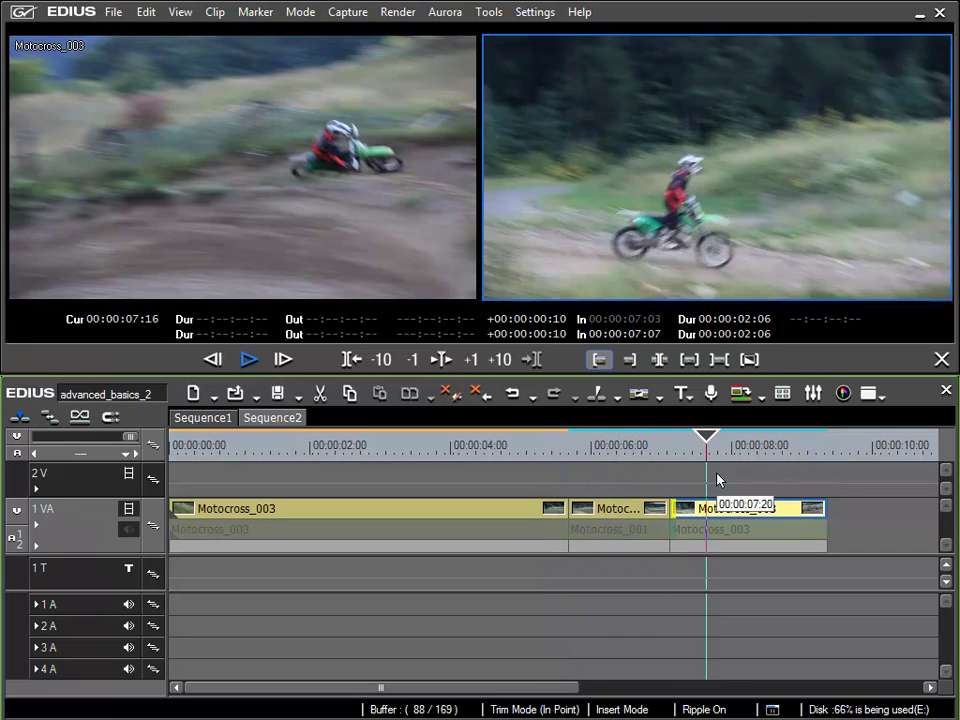
pyautogui.press('space')
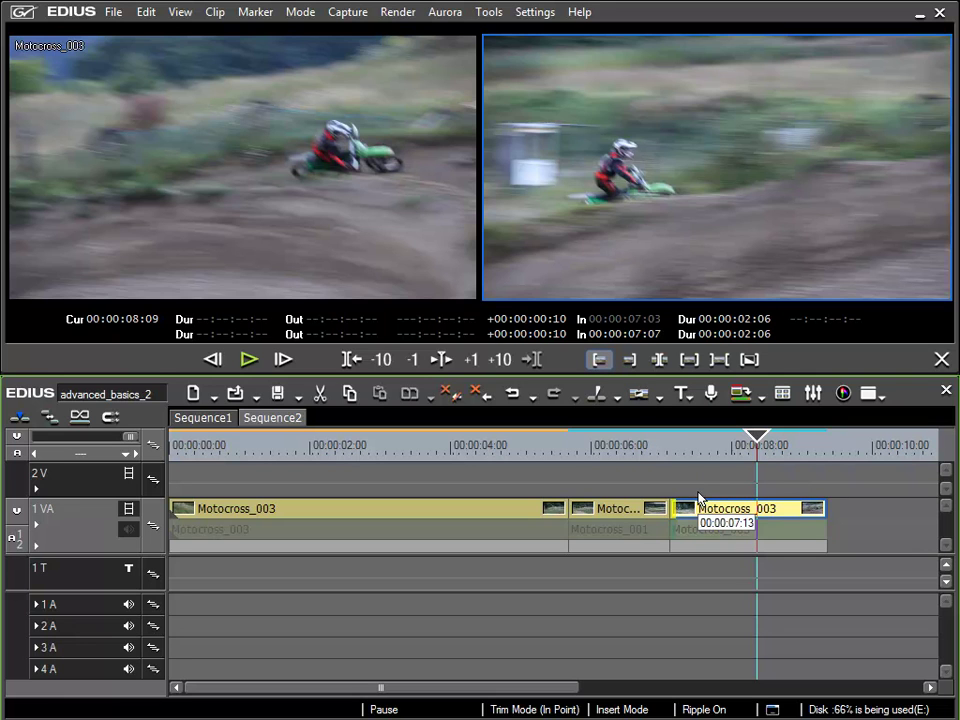
# - Activate Slip trim mode and select the middle Motocross_001 clip
pyautogui.click(689, 360)
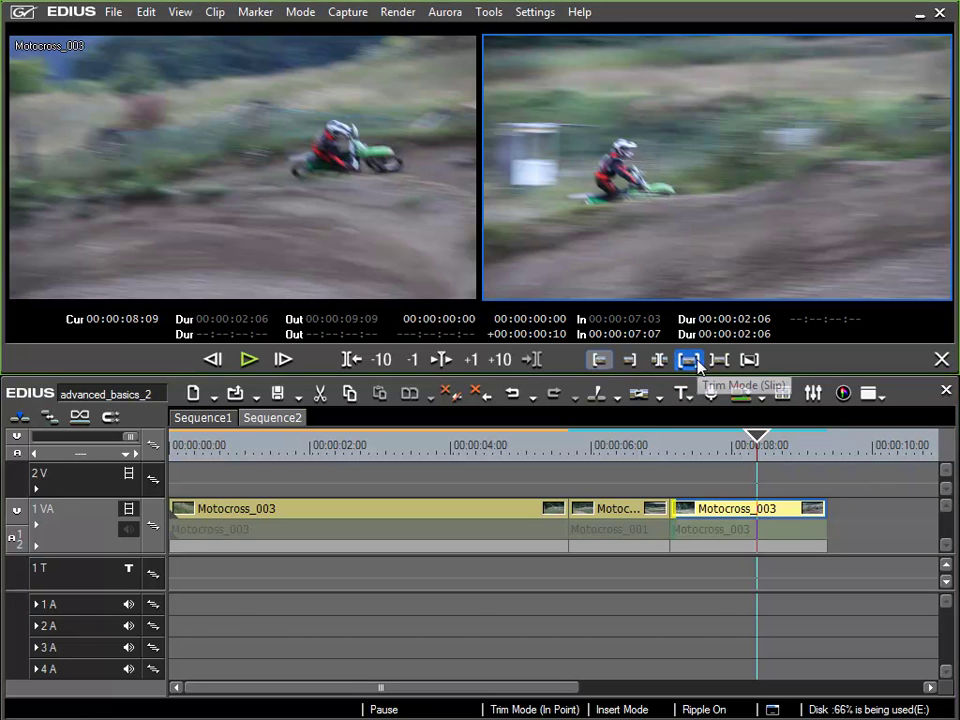
pyautogui.click(625, 514)
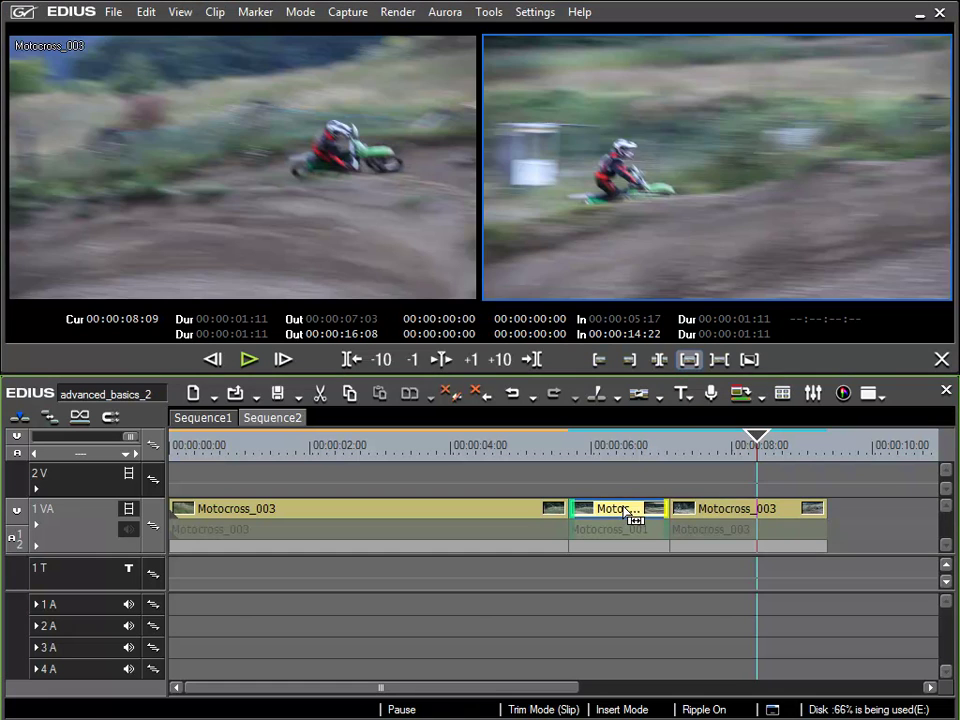